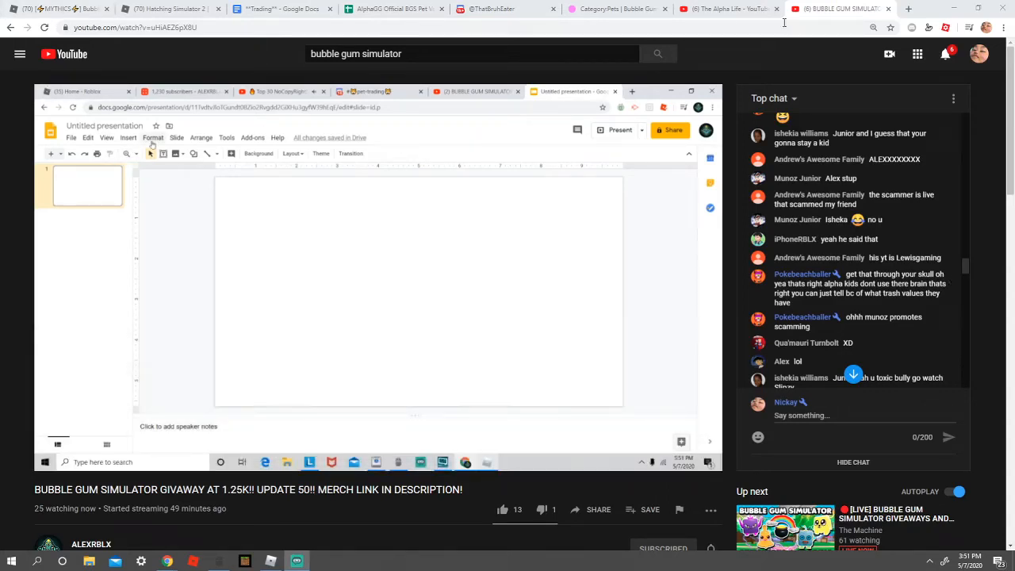
- Search YouTube for rainbowman_yt from The Alpha Life tab and reach the 'Exposing a Scammer' livestream
left_click(717, 9)
triple_click(476, 53)
key("BackSpace")
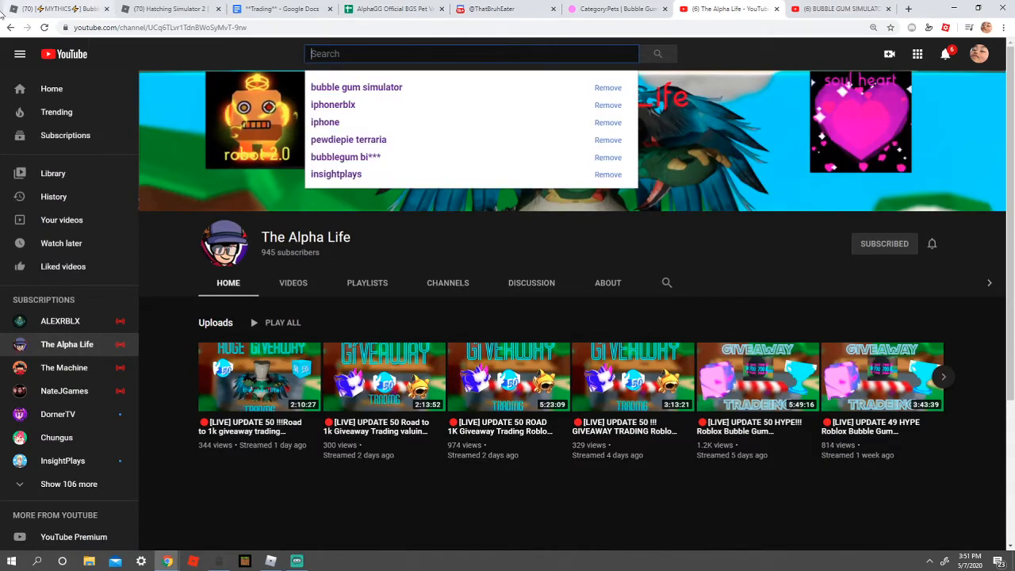
type("rain")
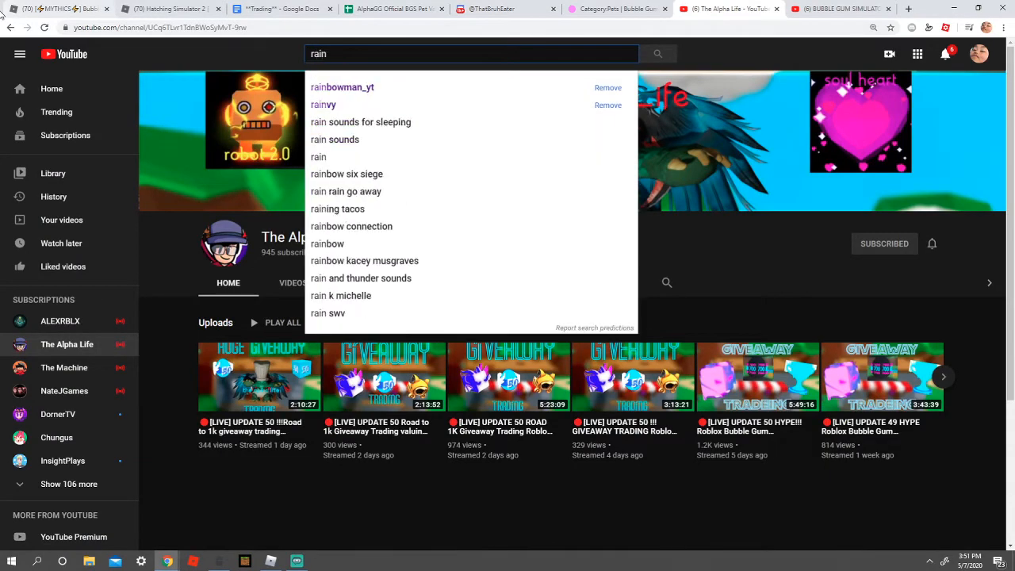
left_click(341, 88)
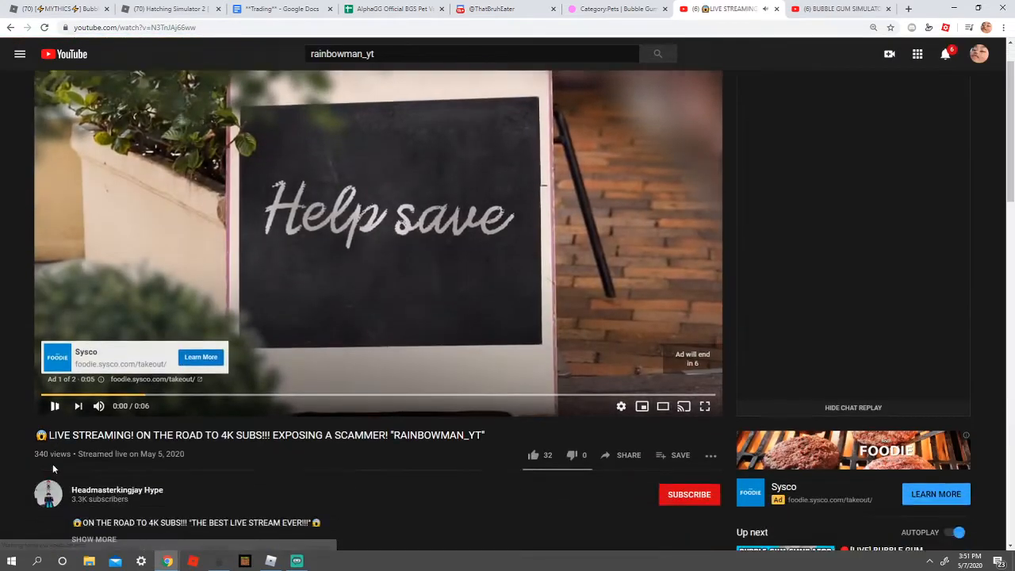
scroll(357, 317, "down", 2)
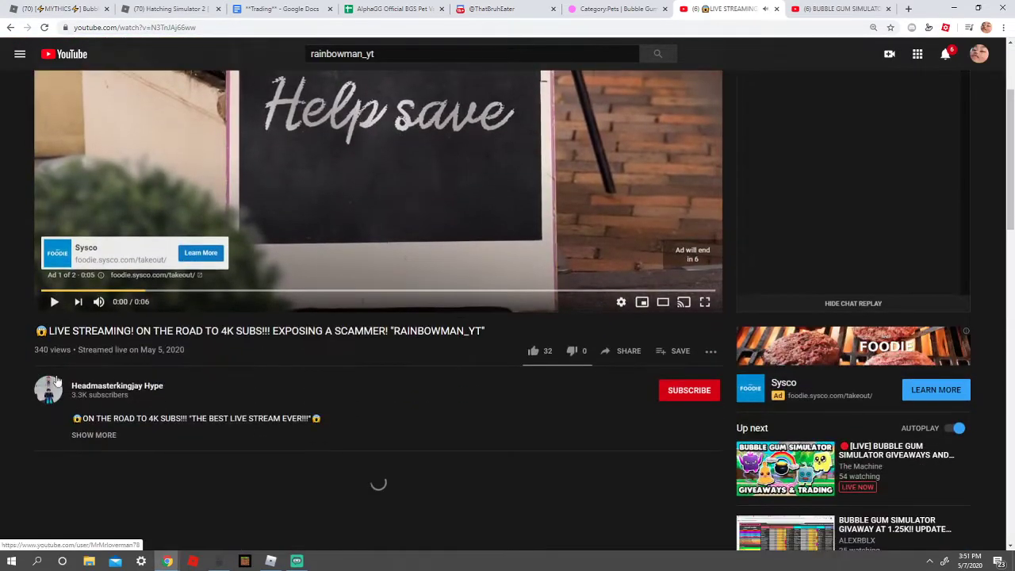
- Leave the scammer video and go back to the rainbowman_yt search results
left_click(20, 54)
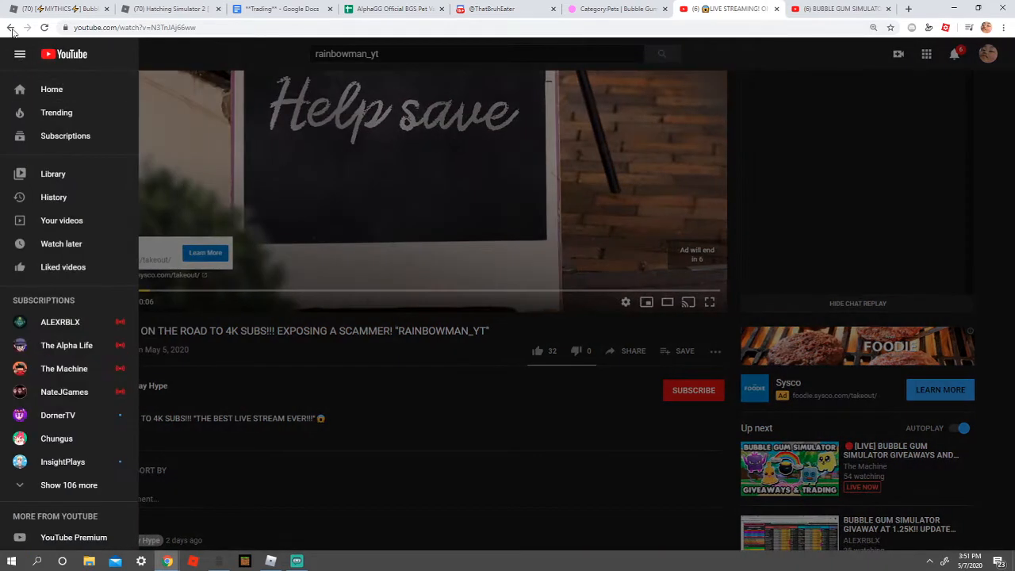
left_click(10, 27)
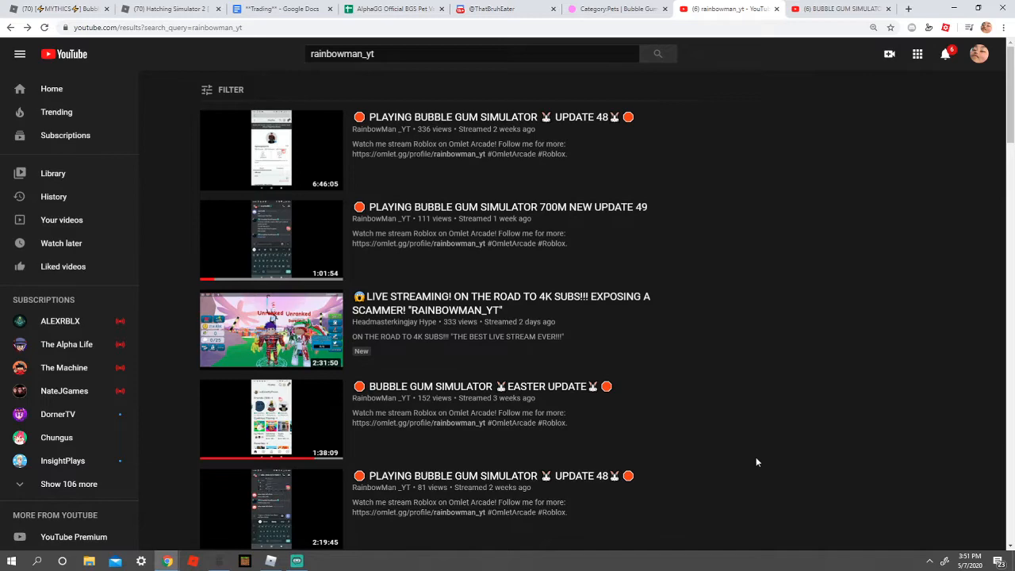
left_click(841, 8)
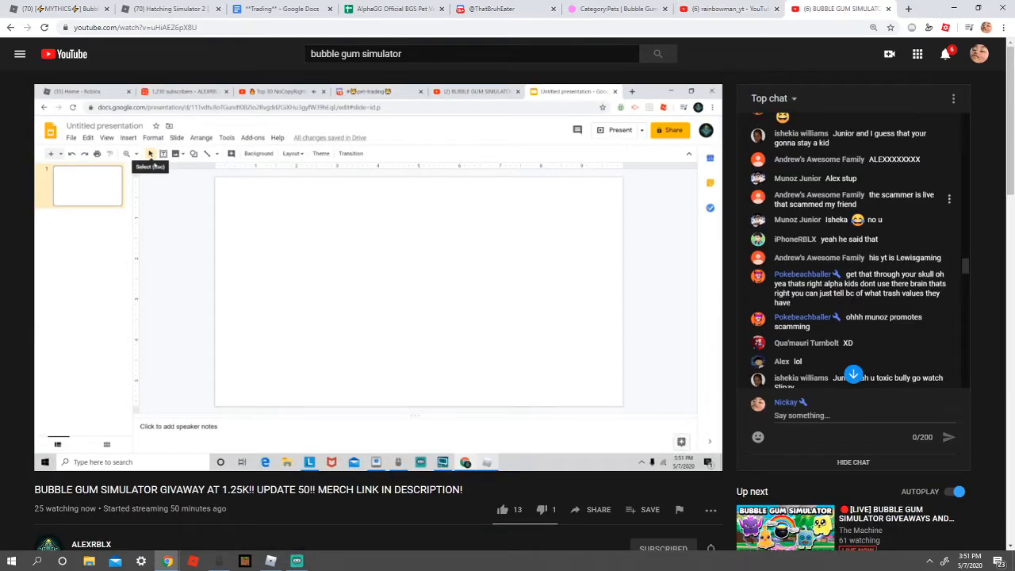
scroll(898, 223, "down", 2)
scroll(897, 223, "down", 2)
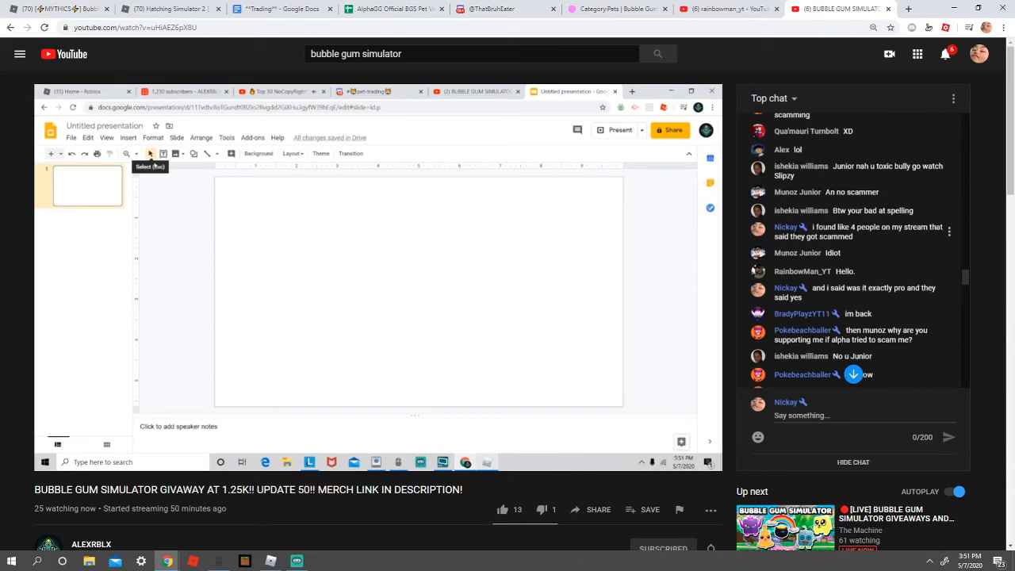
scroll(852, 269, "up", 1)
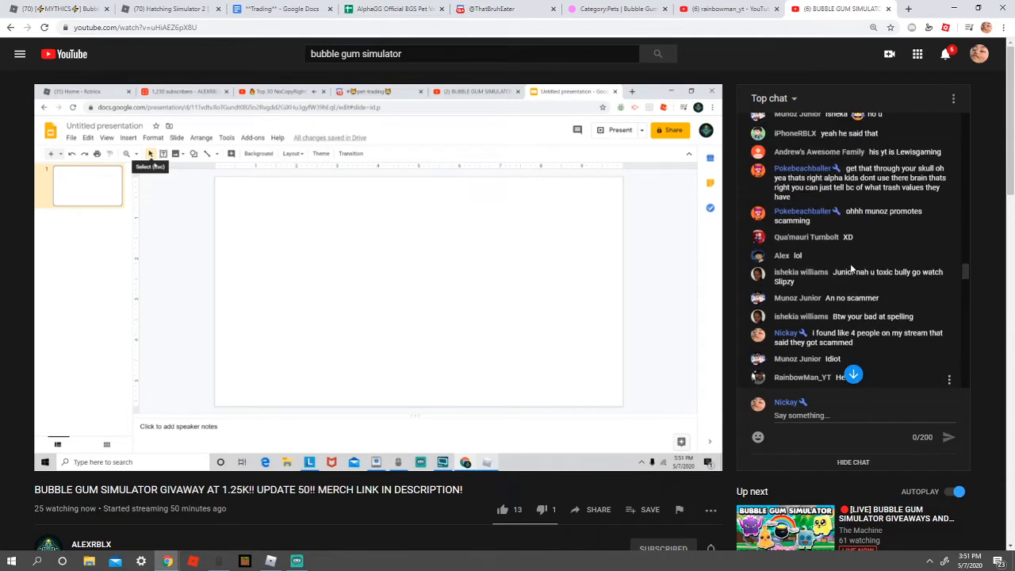
scroll(852, 270, "down", 1)
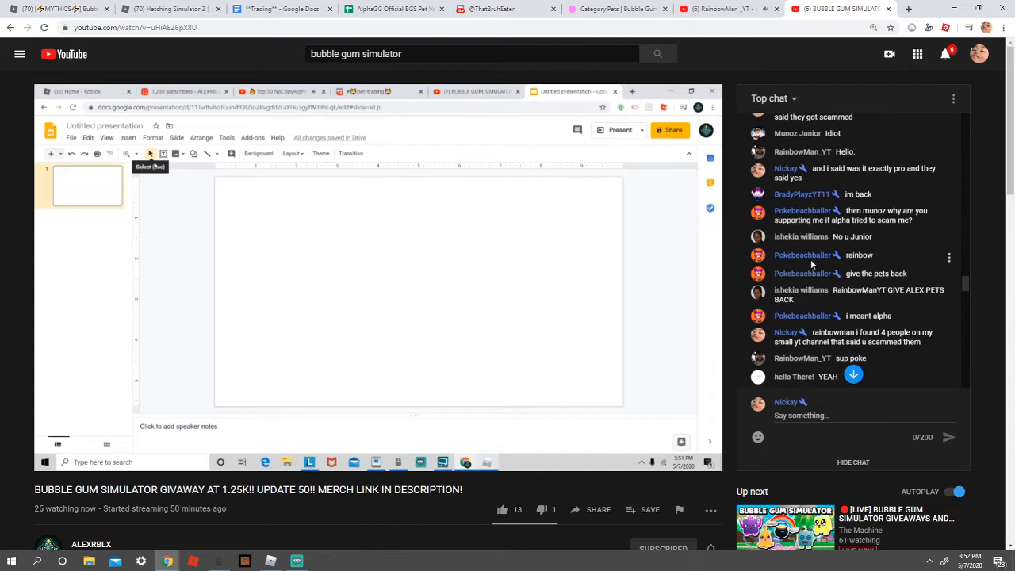
scroll(811, 259, "down", 5)
scroll(872, 238, "down", 1)
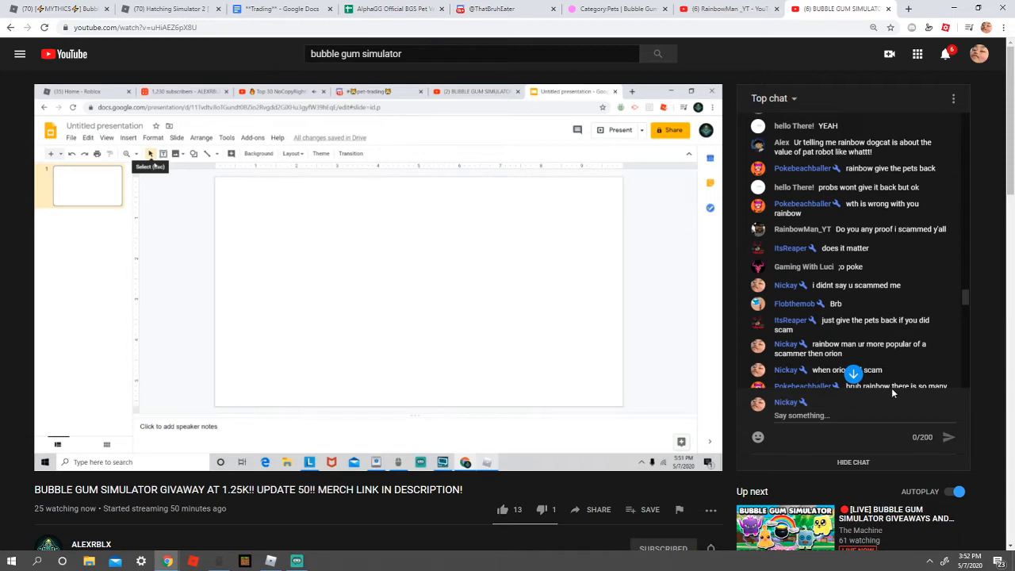
scroll(891, 387, "down", 2)
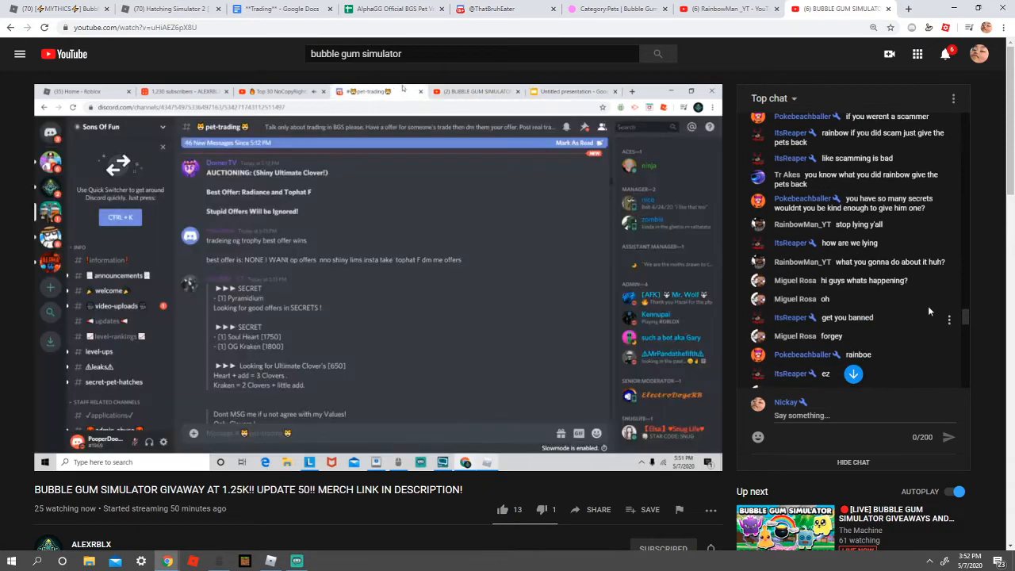
scroll(925, 302, "down", 3)
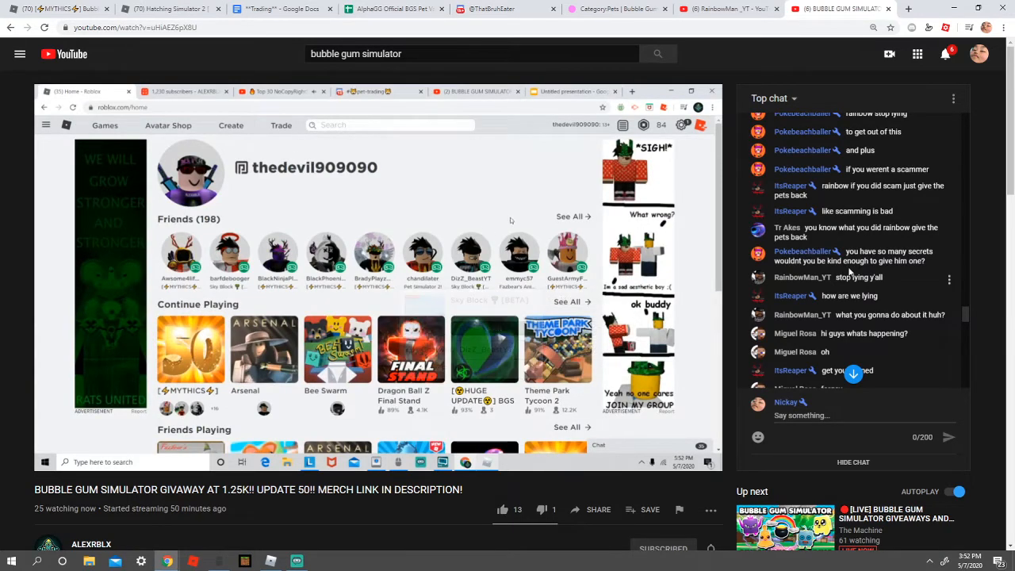
scroll(854, 224, "down", 3)
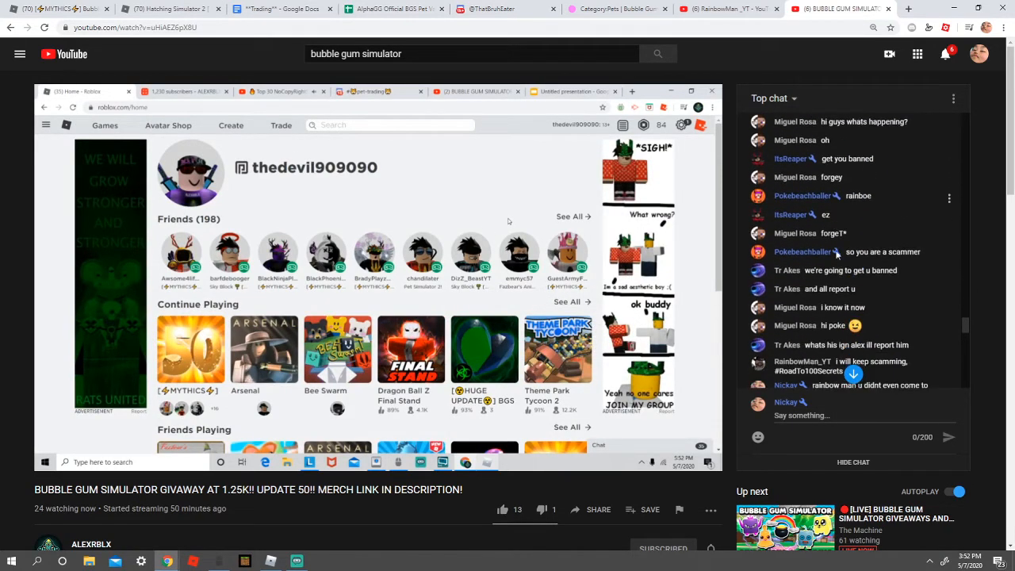
scroll(841, 238, "down", 3)
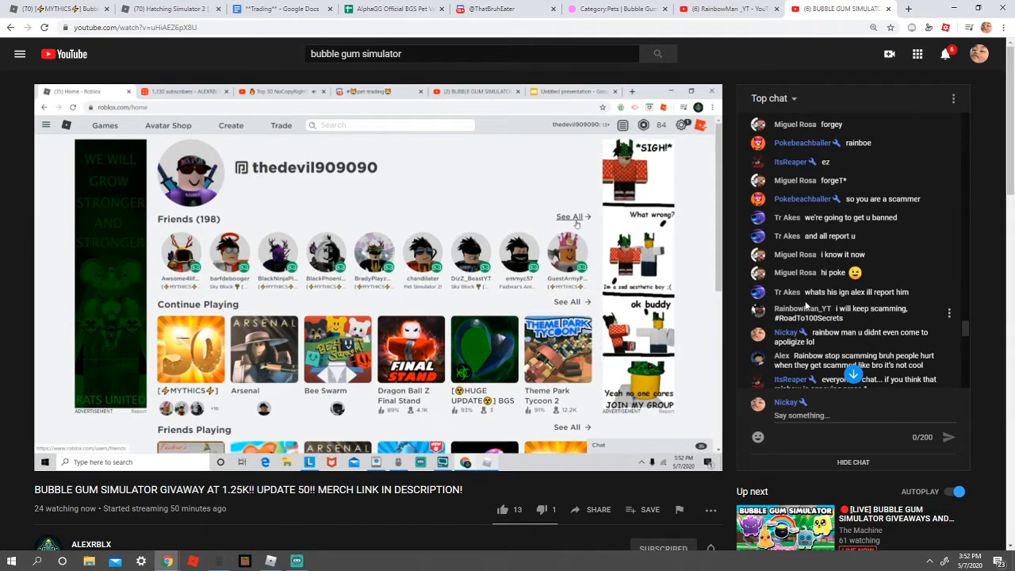
key("super+shift+s")
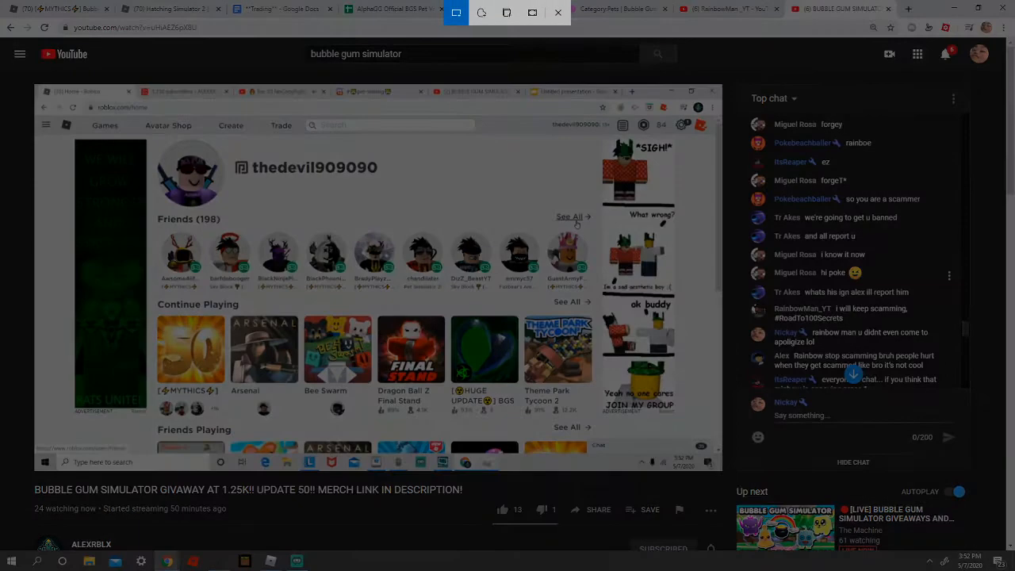
left_click_drag(743, 300, 918, 331)
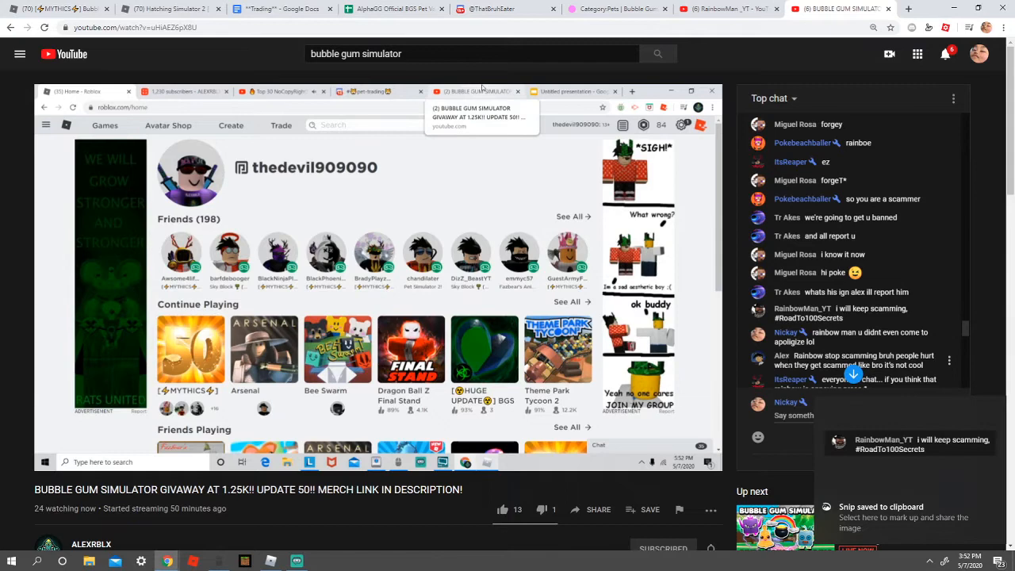
scroll(864, 352, "down", 3)
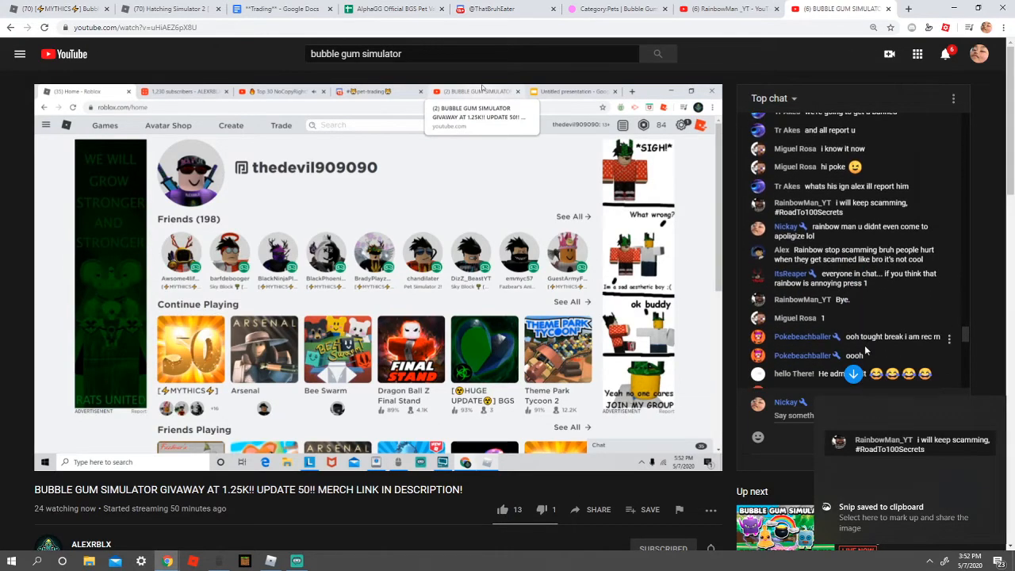
scroll(887, 321, "down", 4)
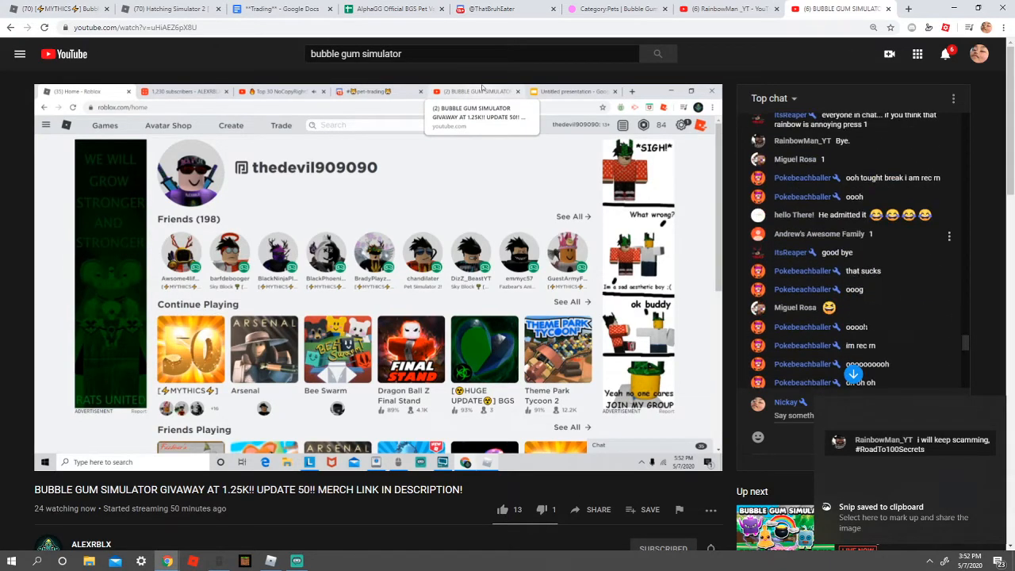
scroll(864, 320, "down", 5)
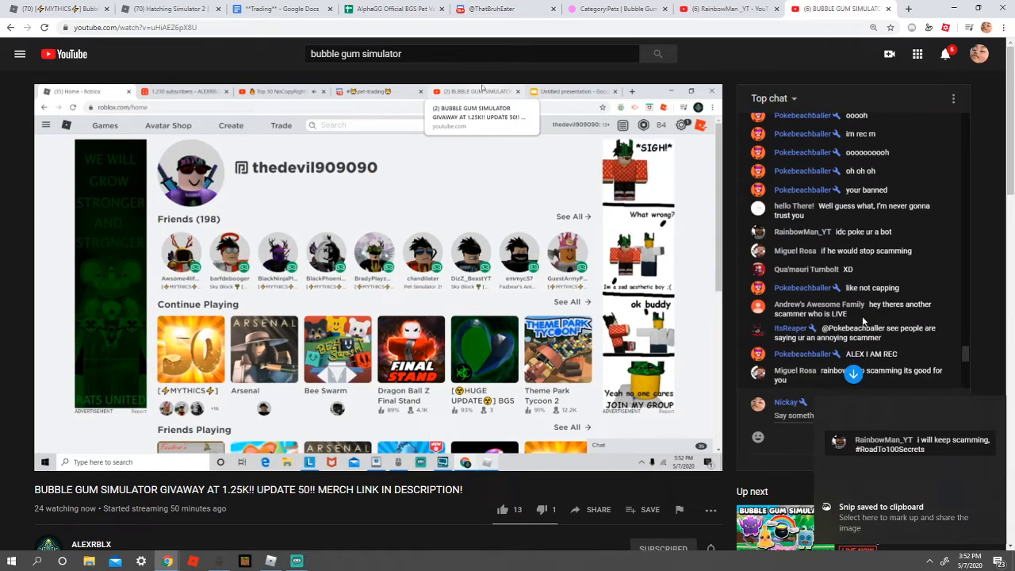
scroll(863, 321, "down", 3)
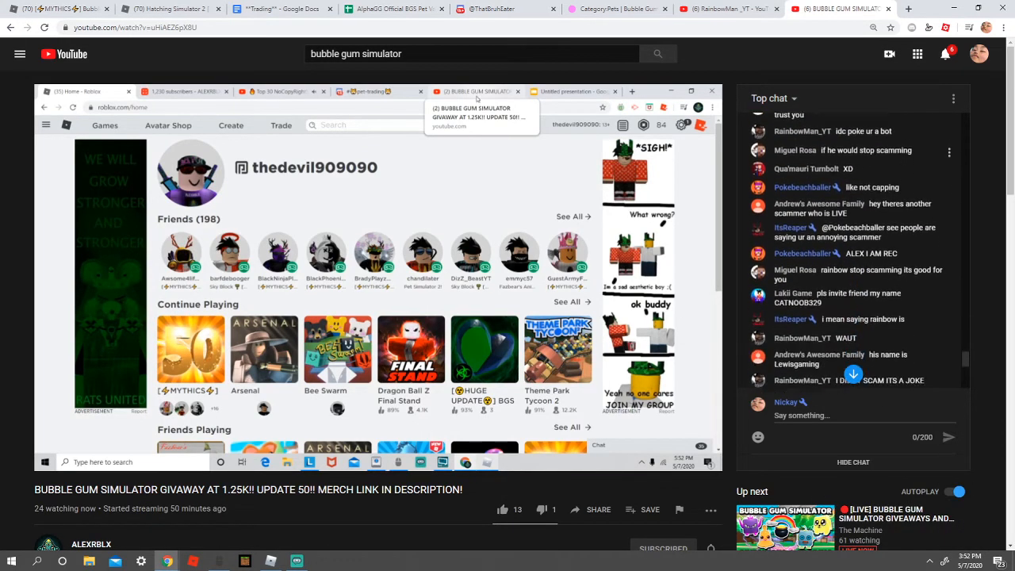
scroll(849, 225, "down", 4)
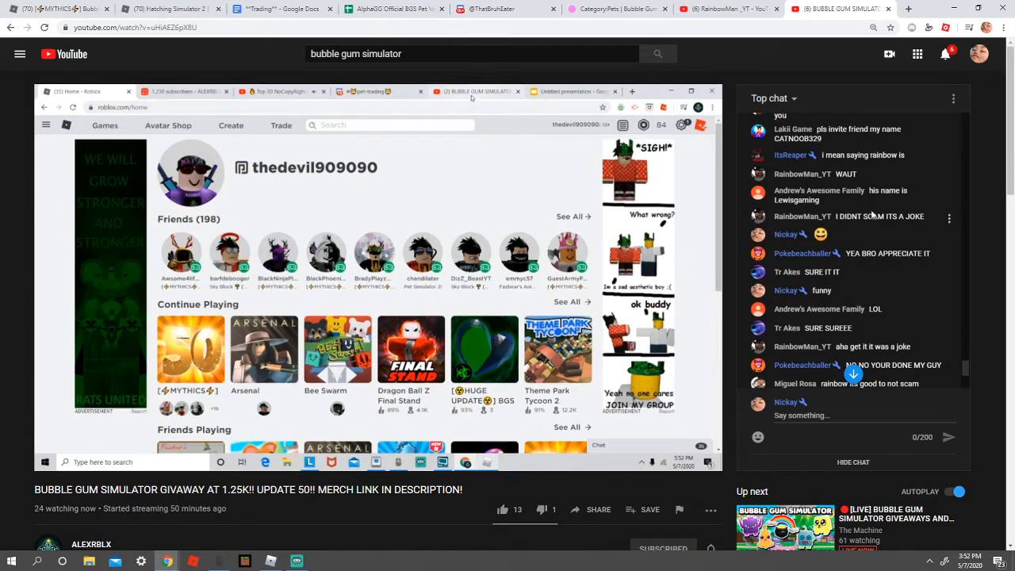
scroll(865, 226, "down", 2)
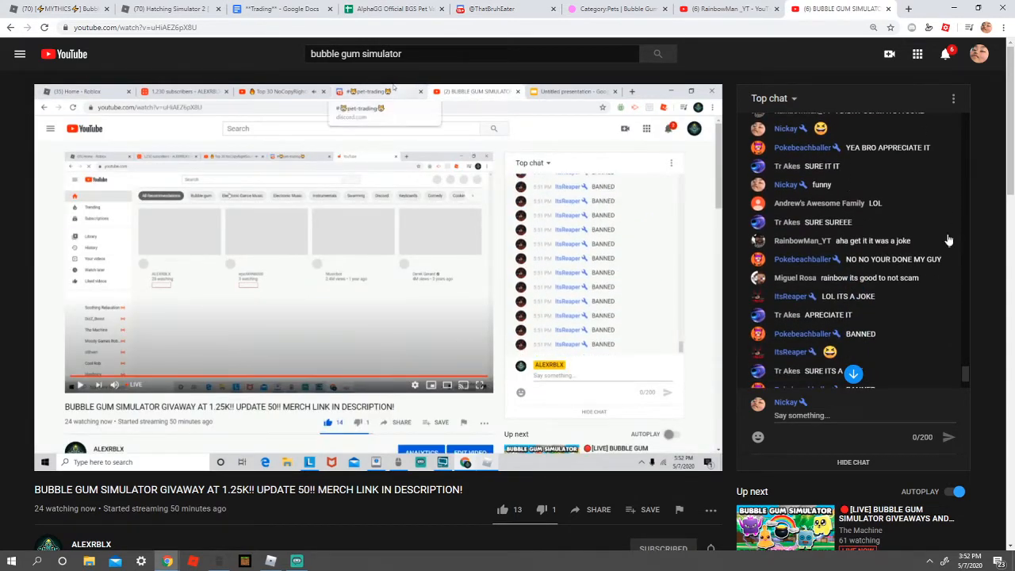
scroll(954, 231, "down", 3)
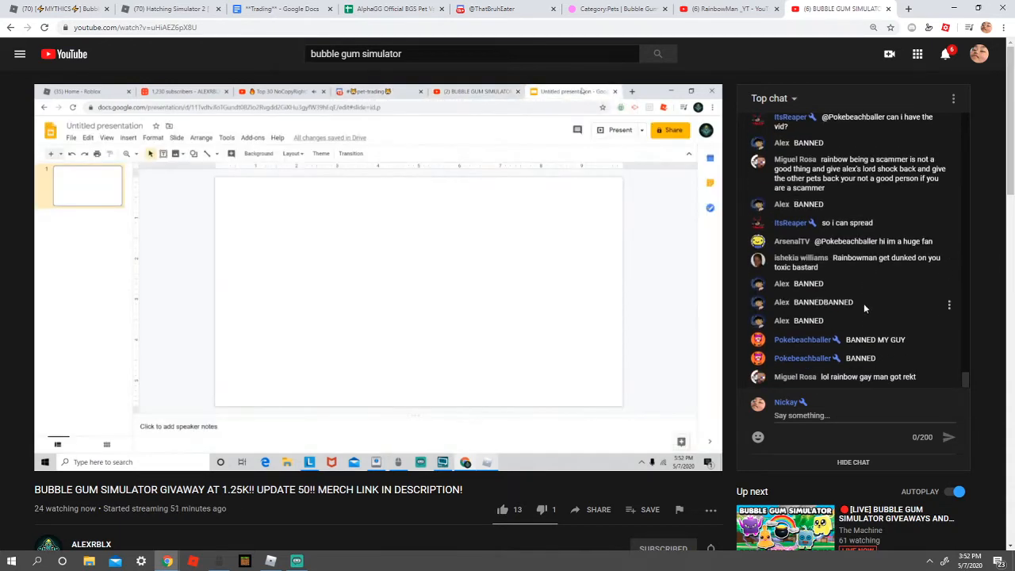
scroll(864, 302, "up", 3)
scroll(863, 303, "up", 4)
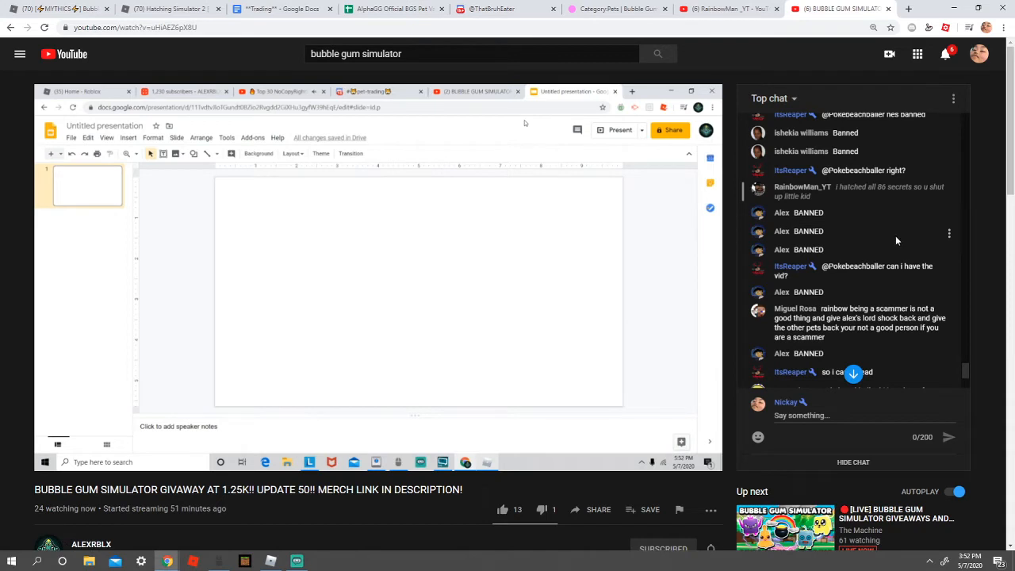
scroll(901, 234, "up", 2)
scroll(908, 230, "up", 3)
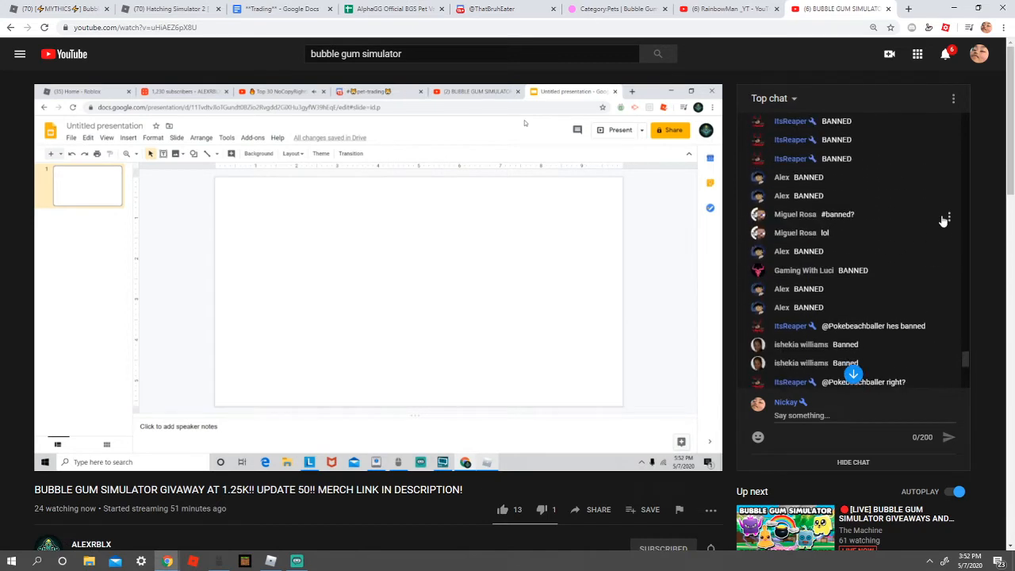
scroll(940, 224, "up", 3)
scroll(934, 240, "up", 3)
scroll(938, 236, "up", 2)
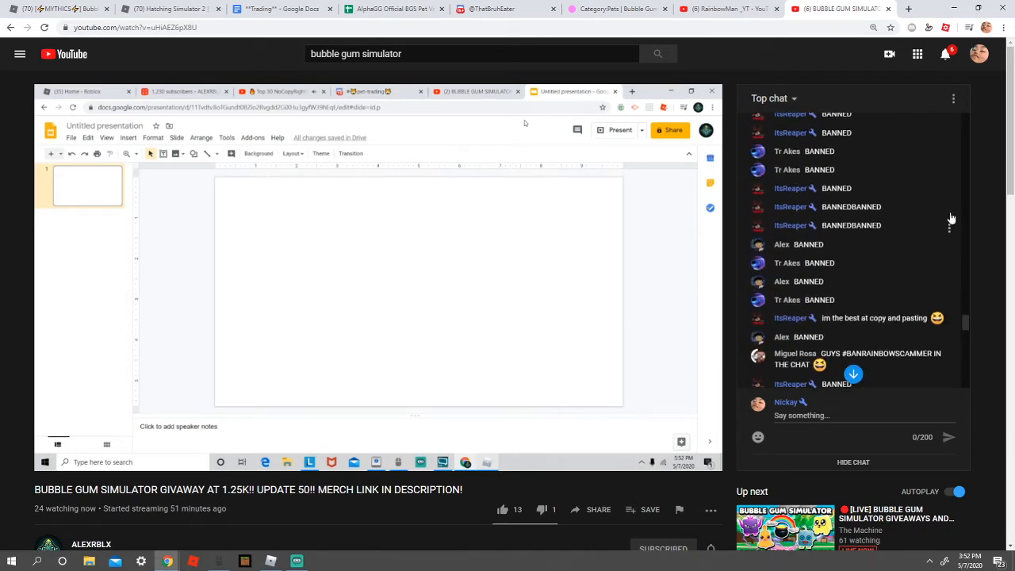
scroll(955, 208, "up", 3)
scroll(955, 207, "up", 2)
scroll(954, 209, "up", 2)
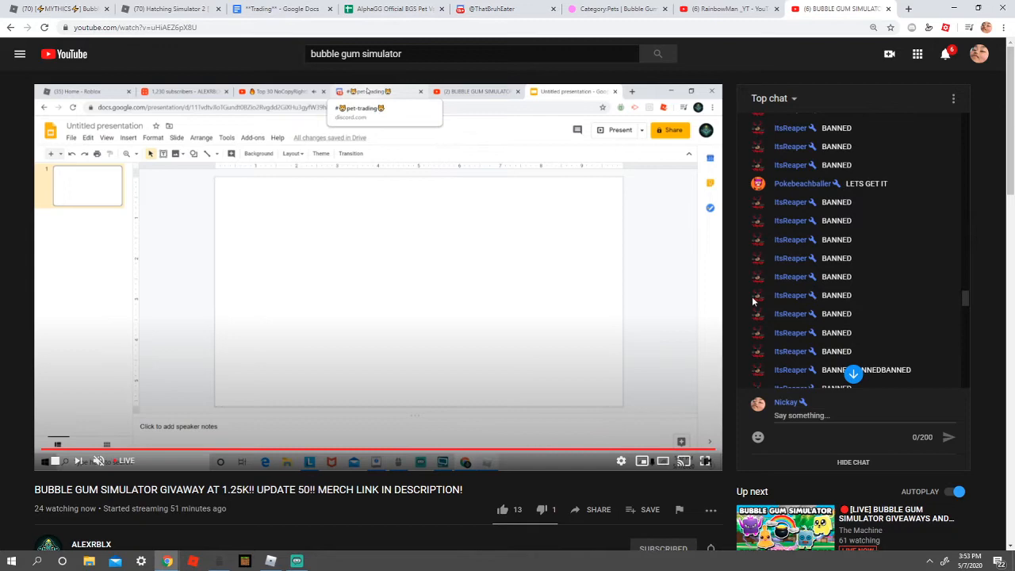
scroll(861, 240, "up", 3)
scroll(837, 235, "down", 5)
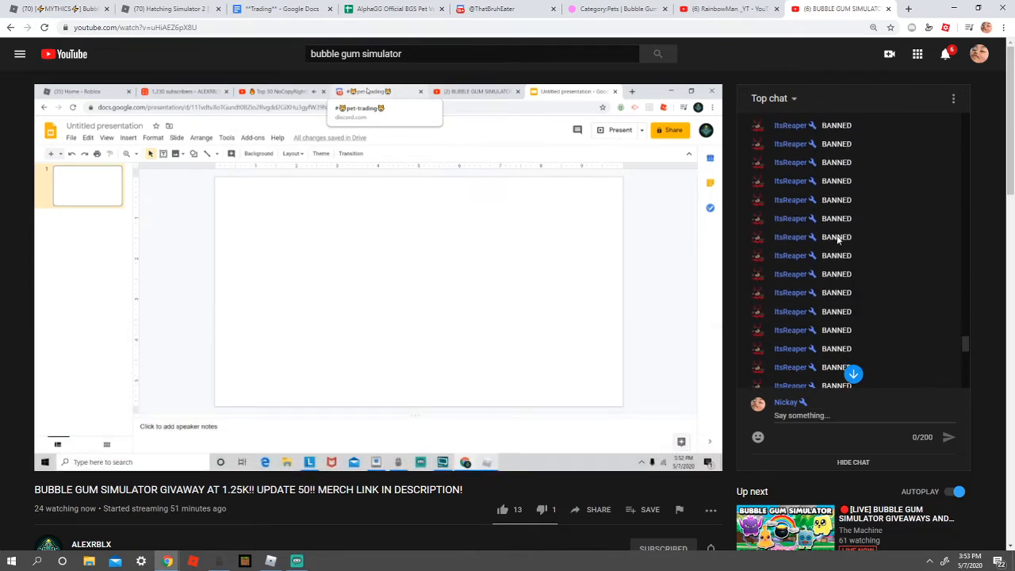
scroll(836, 235, "down", 5)
scroll(836, 235, "down", 5)
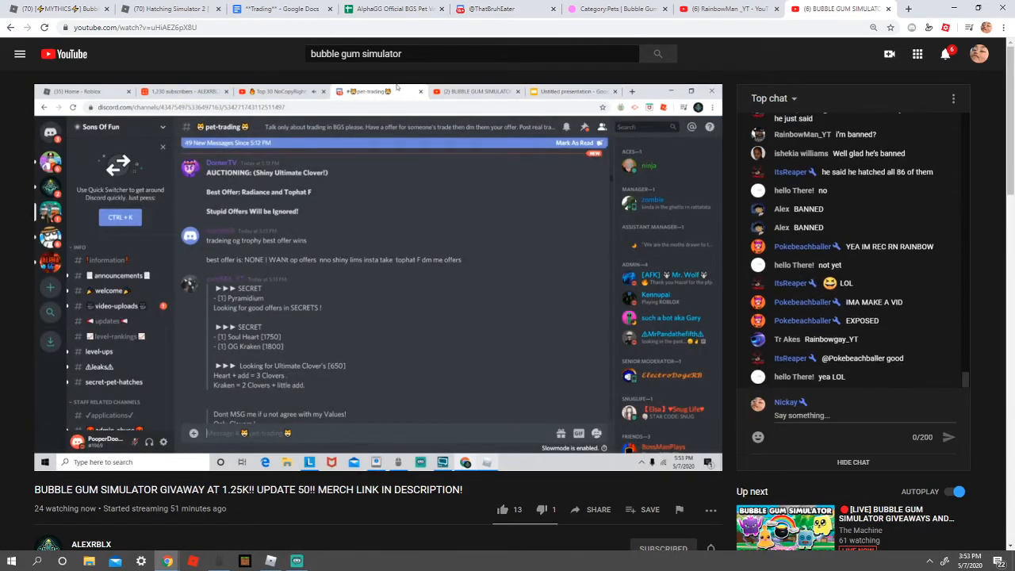
scroll(868, 317, "up", 3)
scroll(868, 317, "up", 3)
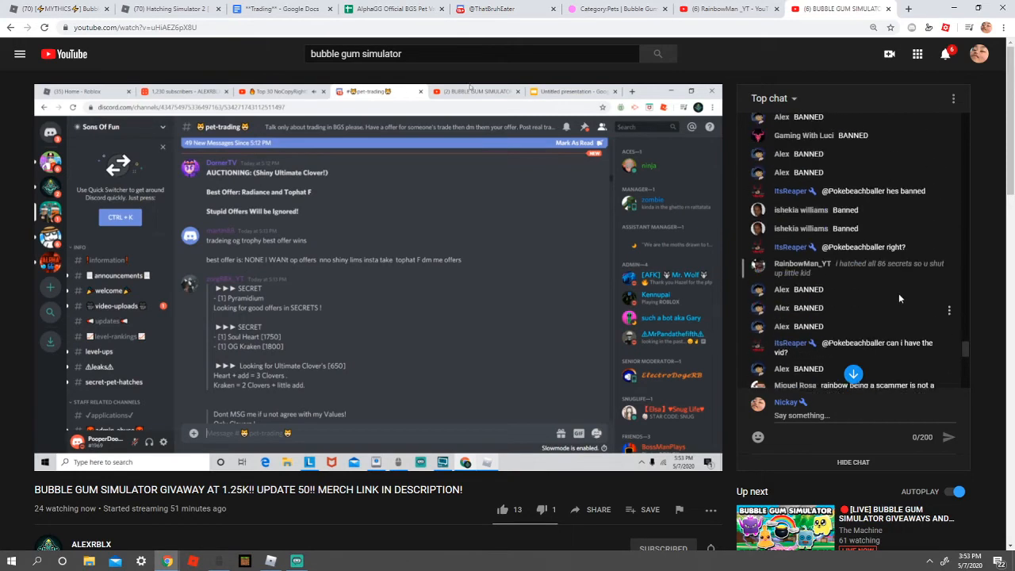
scroll(898, 292, "up", 3)
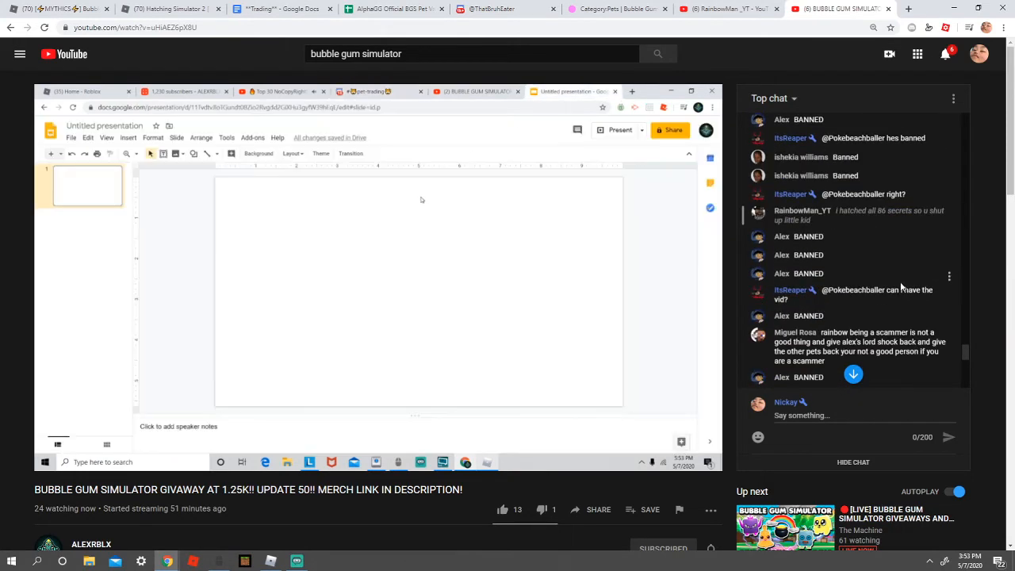
scroll(900, 285, "down", 3)
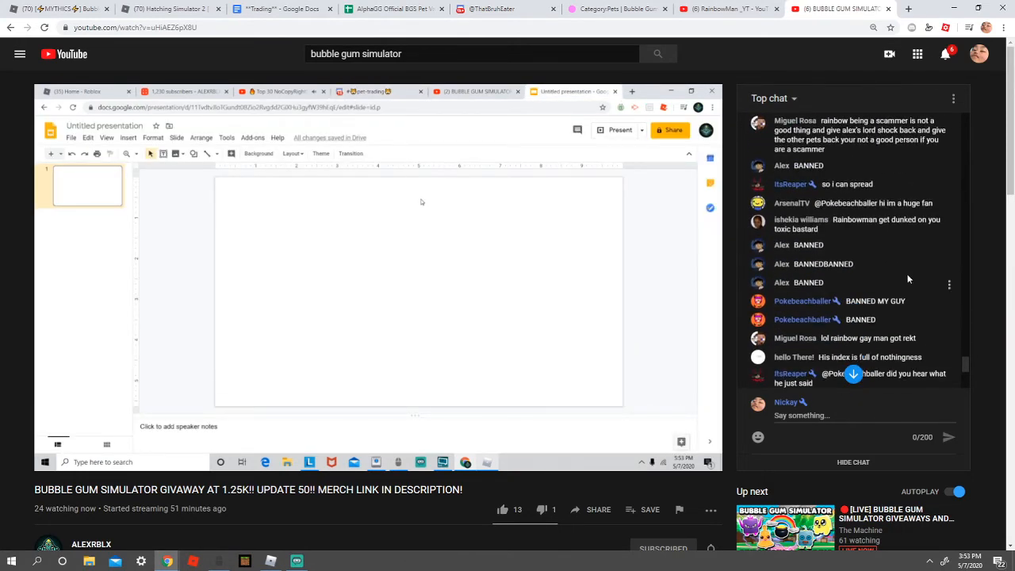